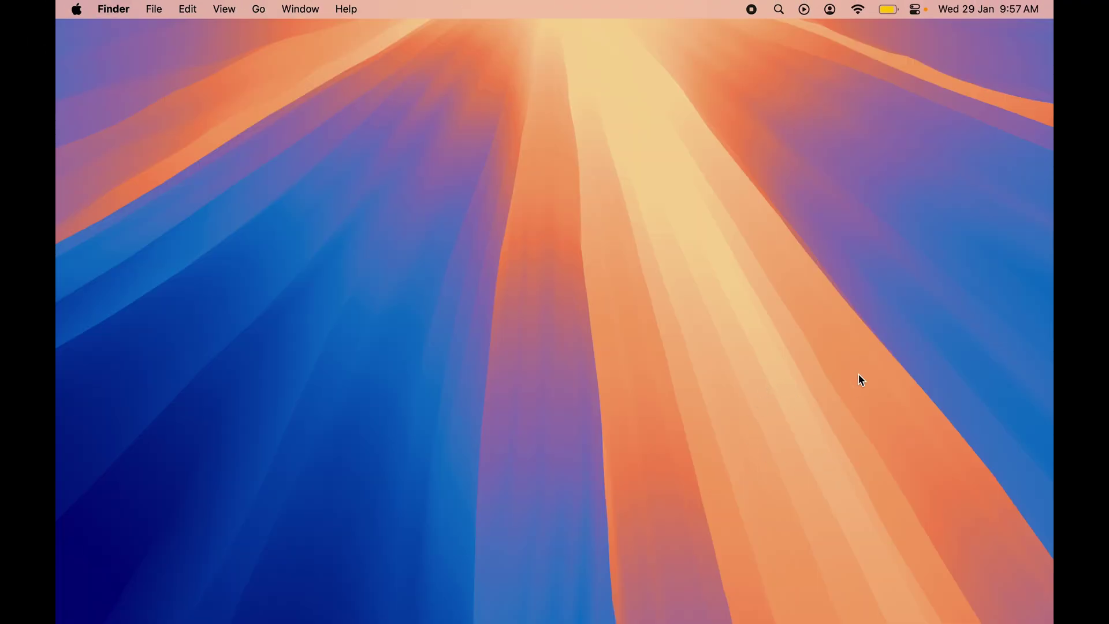
# Switch to Chrome and start 'How To Lock a Folder in Macbook Air / Pro or iMac?'.
pyautogui.moveTo(866, 622)
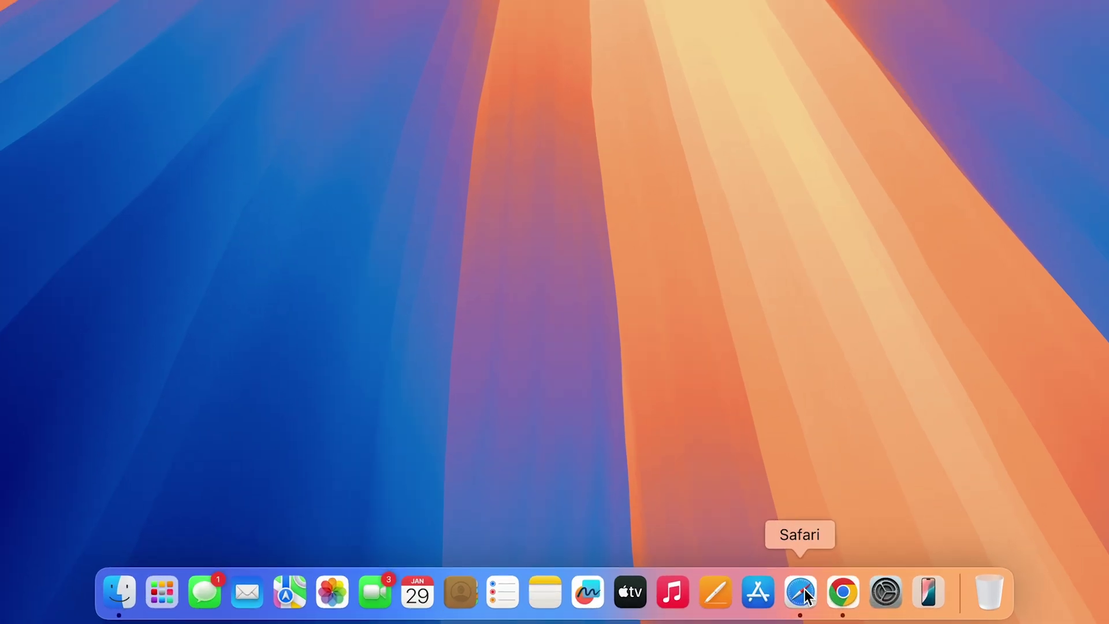
pyautogui.click(846, 604)
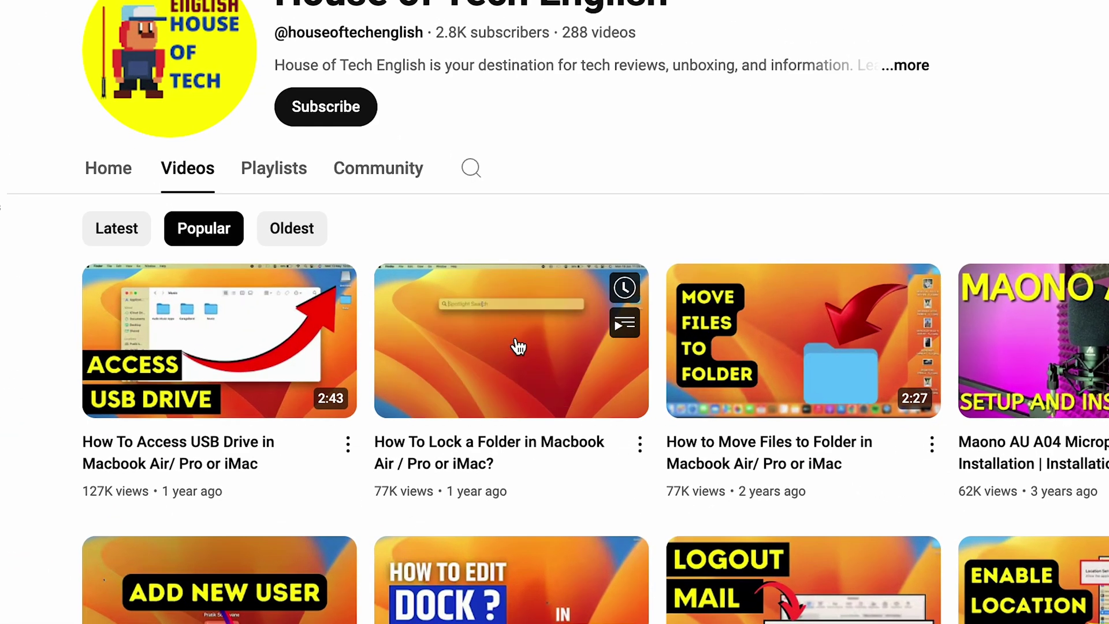
pyautogui.click(518, 346)
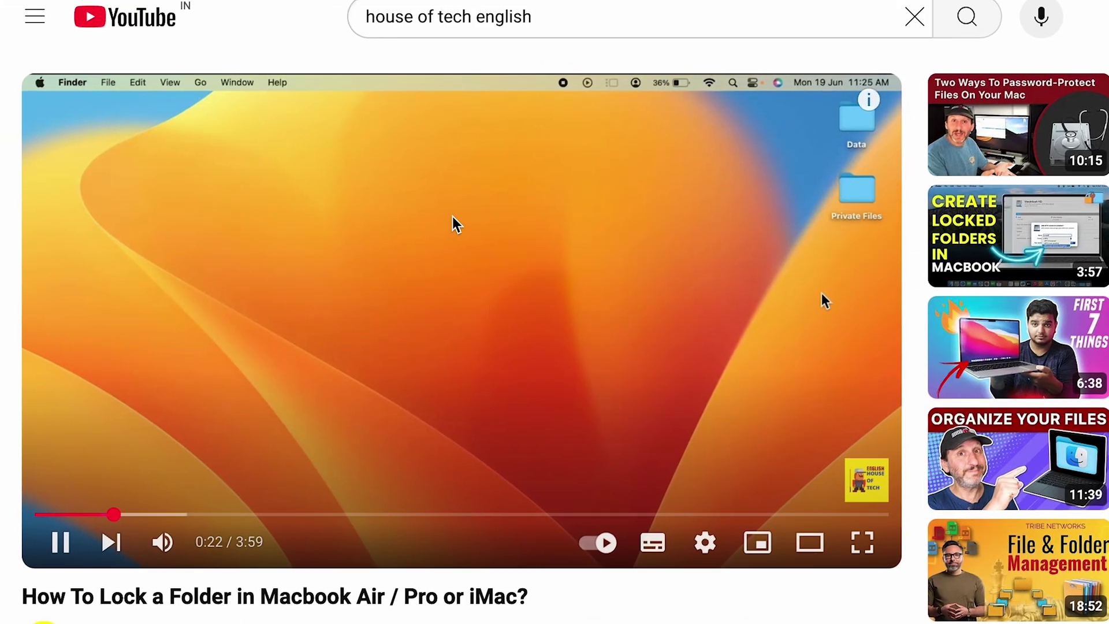
# Pop the lock-a-folder video into picture-in-picture from Chrome's native video context menu.
pyautogui.rightClick(518, 272)
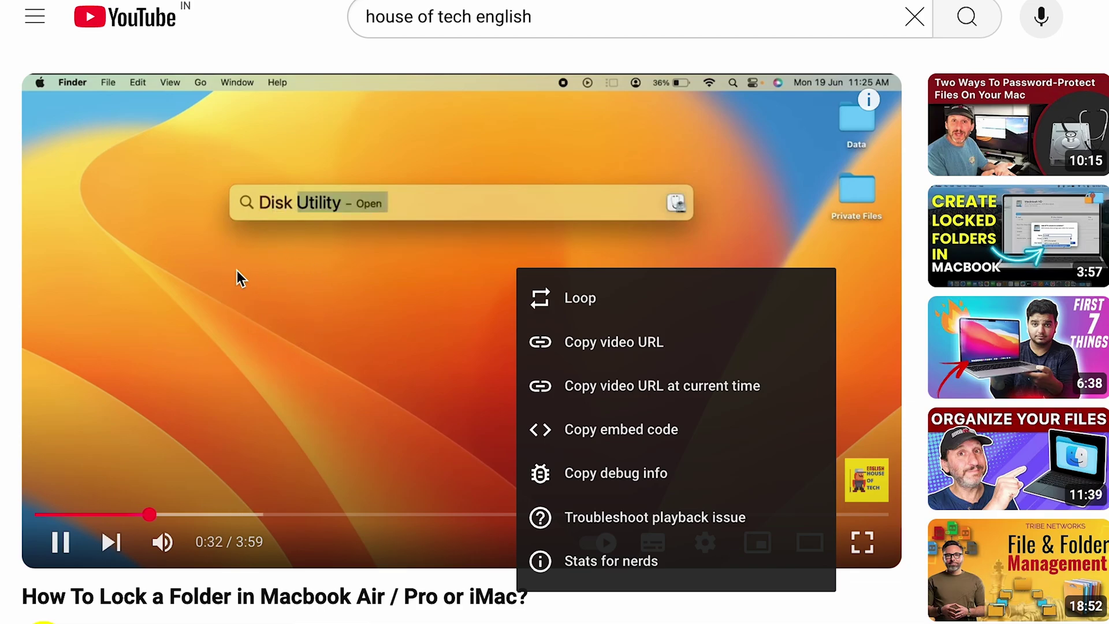
pyautogui.rightClick(237, 270)
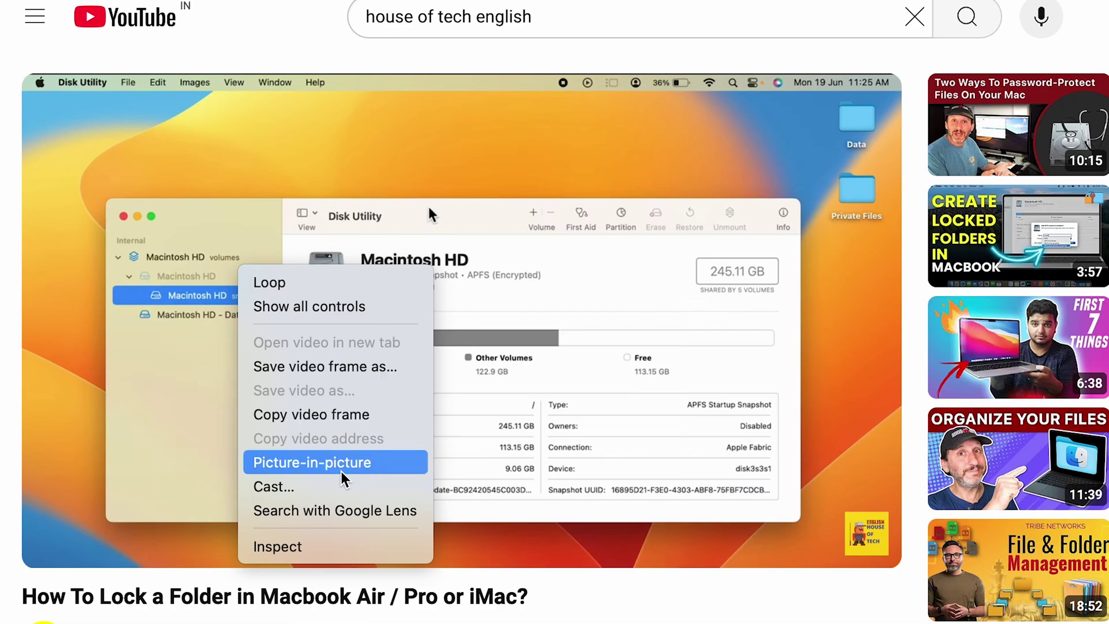
pyautogui.click(371, 463)
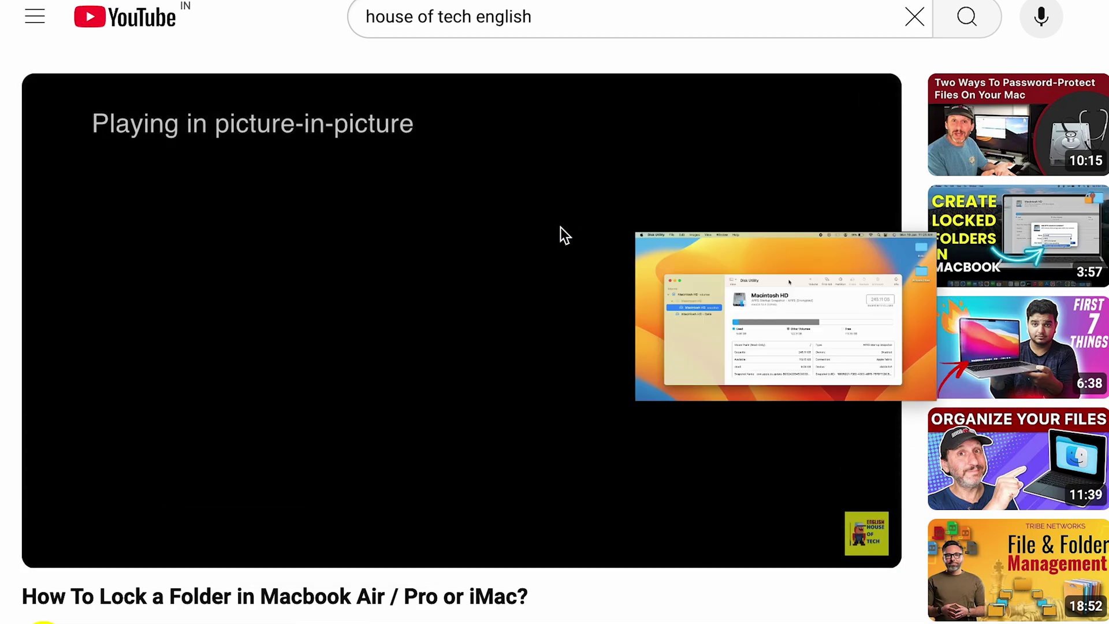
pyautogui.moveTo(802, 261)
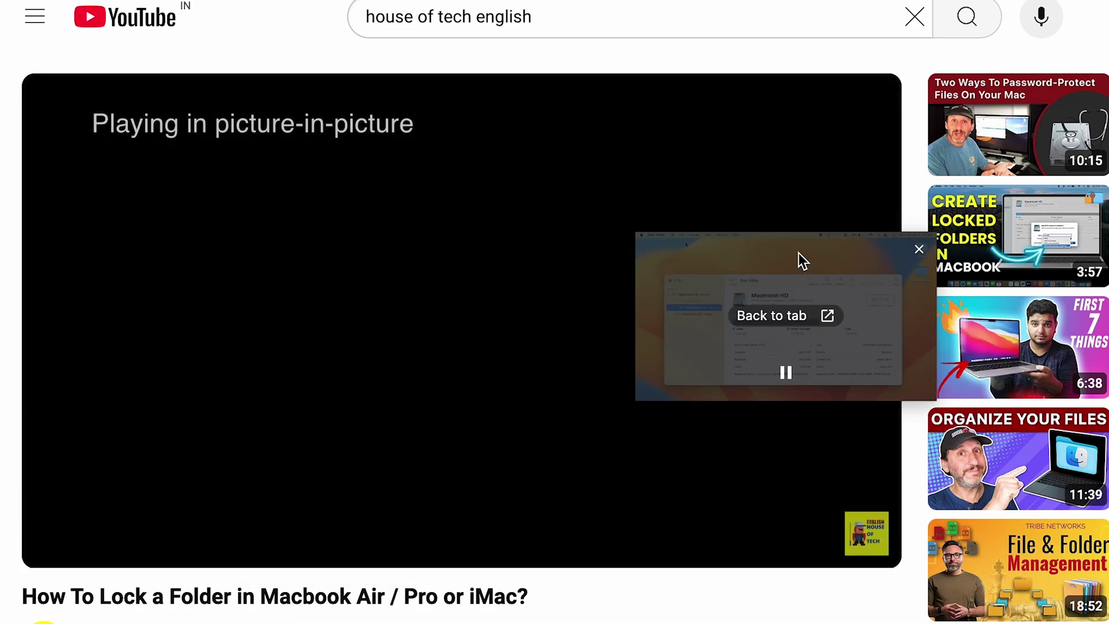
pyautogui.moveTo(401, 198)
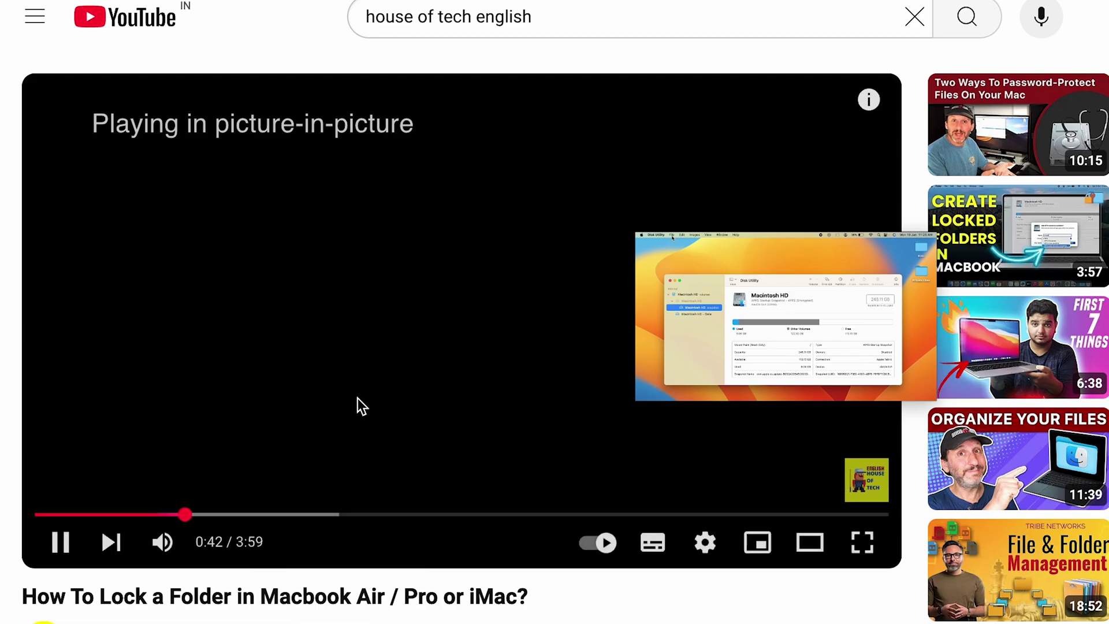
# Minimize Chrome and drag the floating video to the top-right, then down the right edge.
pyautogui.click(92, 36)
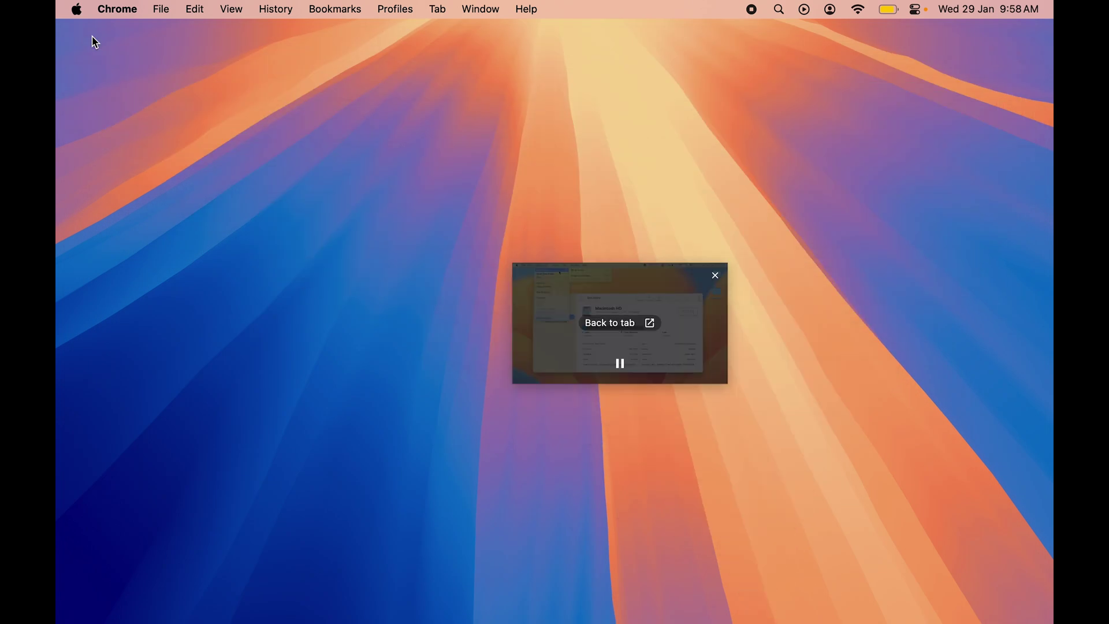
pyautogui.moveTo(622, 287); pyautogui.dragTo(933, 53)
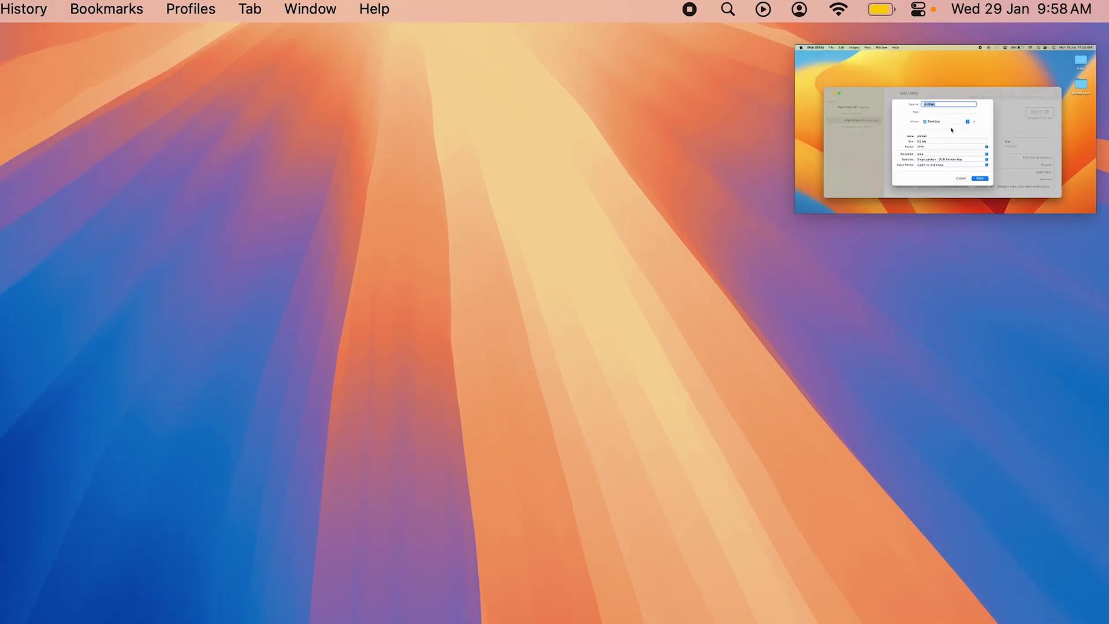
pyautogui.moveTo(947, 182)
pyautogui.moveTo(975, 73); pyautogui.dragTo(956, 514)
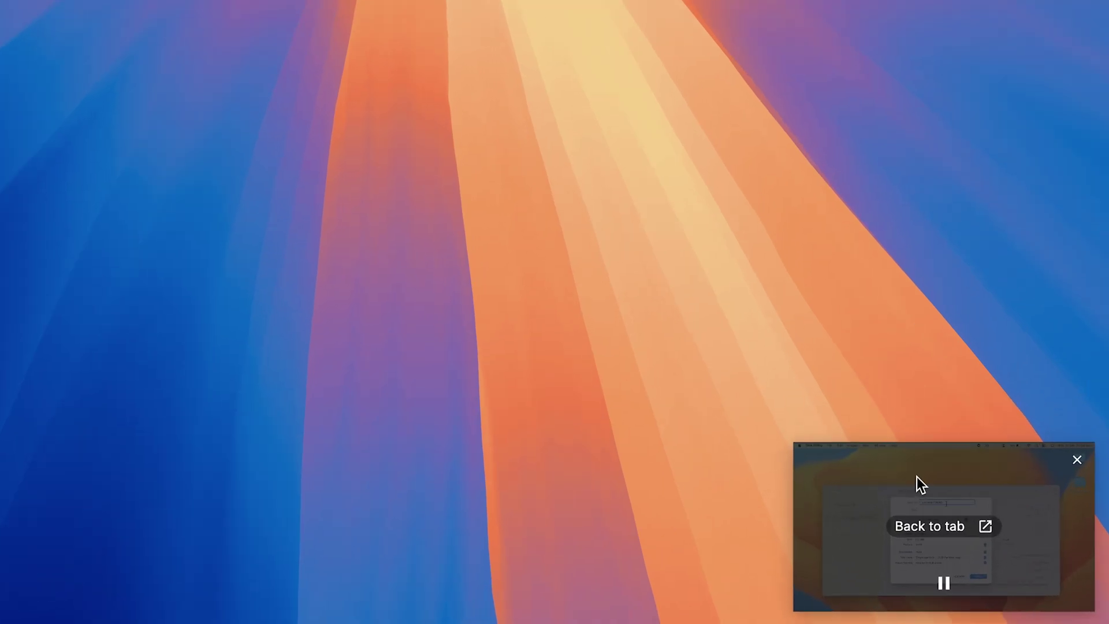
# Drag the floating video between the top and bottom-left corners, ending near the screen centre.
pyautogui.moveTo(917, 477); pyautogui.dragTo(398, 126)
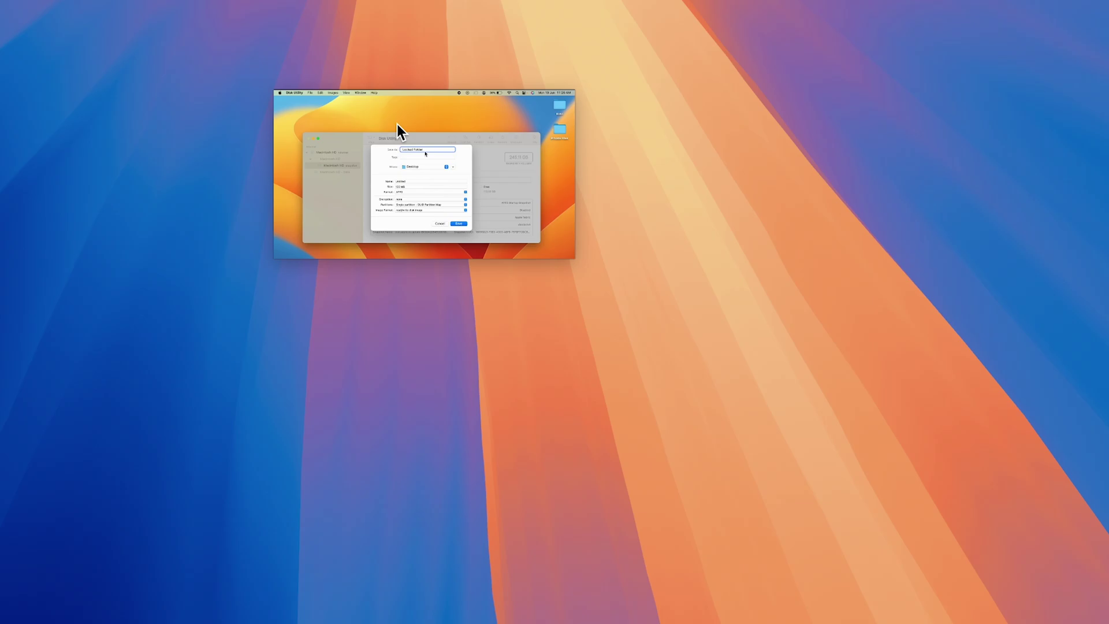
pyautogui.moveTo(389, 109)
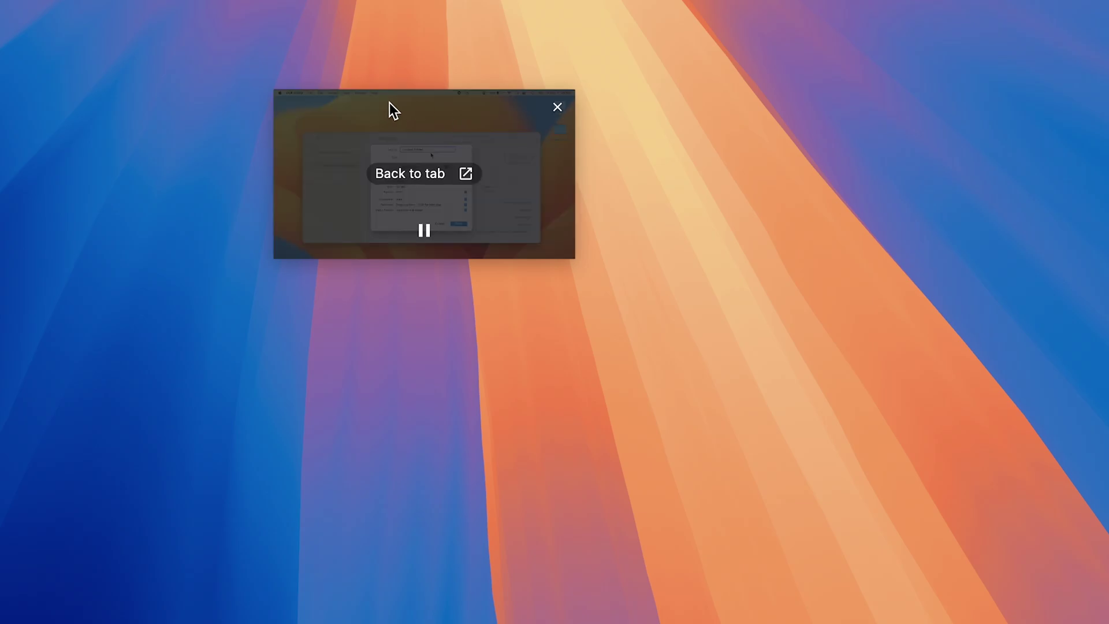
pyautogui.moveTo(425, 122); pyautogui.dragTo(832, 32)
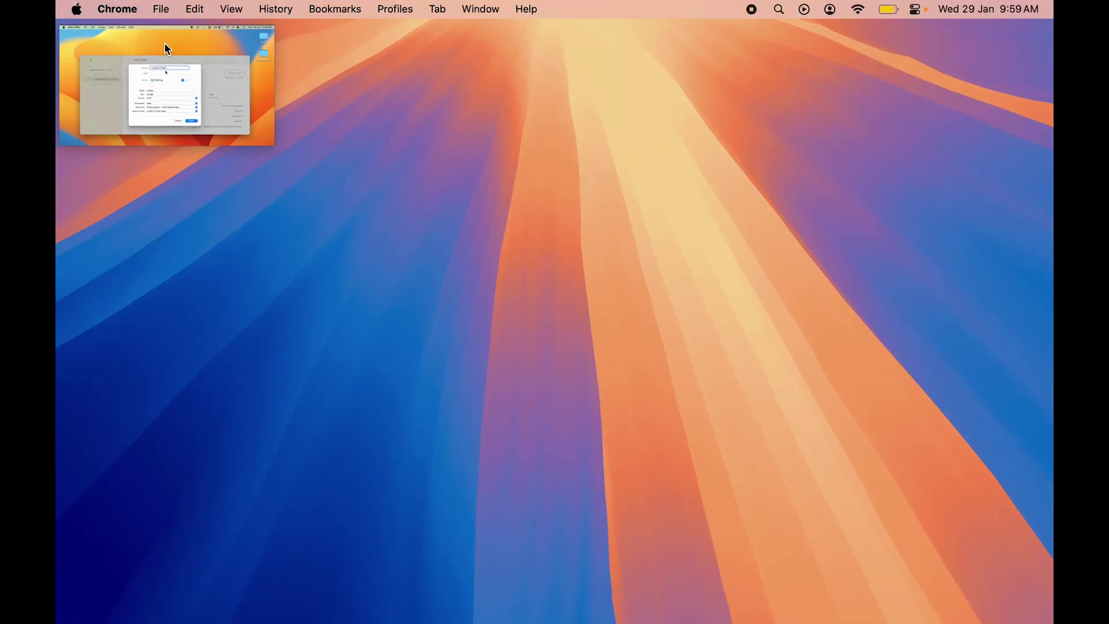
pyautogui.moveTo(166, 44); pyautogui.dragTo(186, 510)
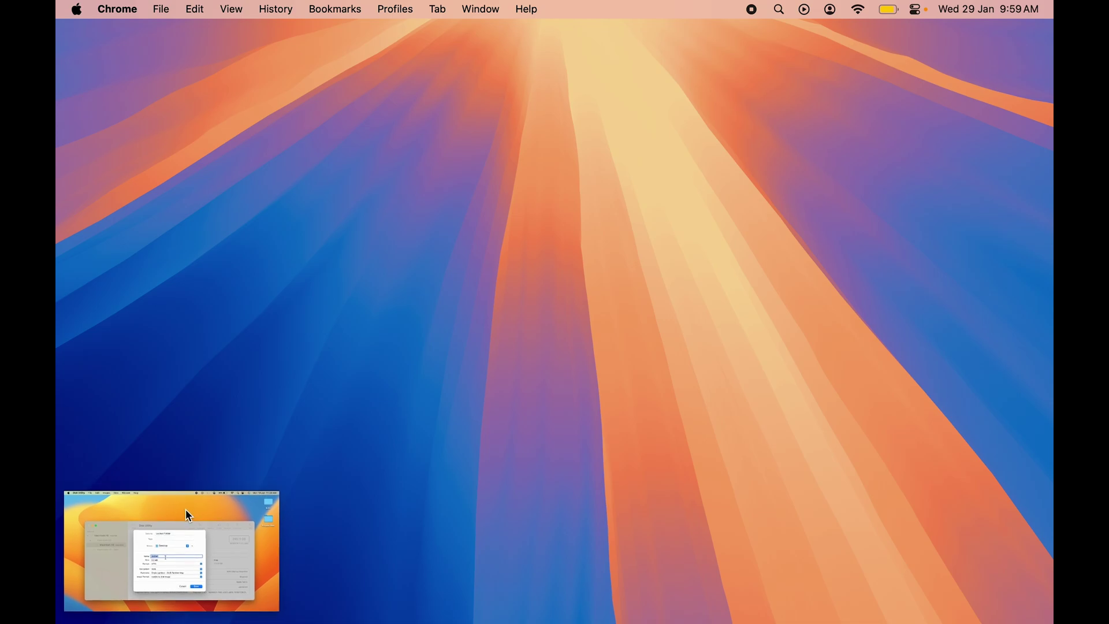
pyautogui.moveTo(185, 532)
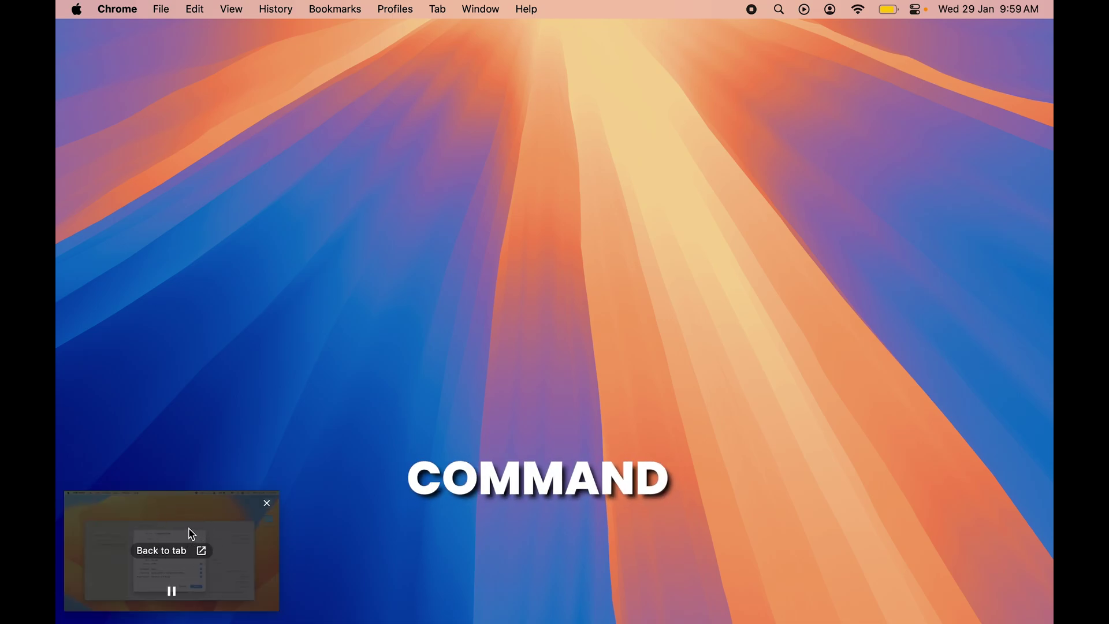
pyautogui.moveTo(166, 514); pyautogui.dragTo(577, 266)
pyautogui.moveTo(590, 278)
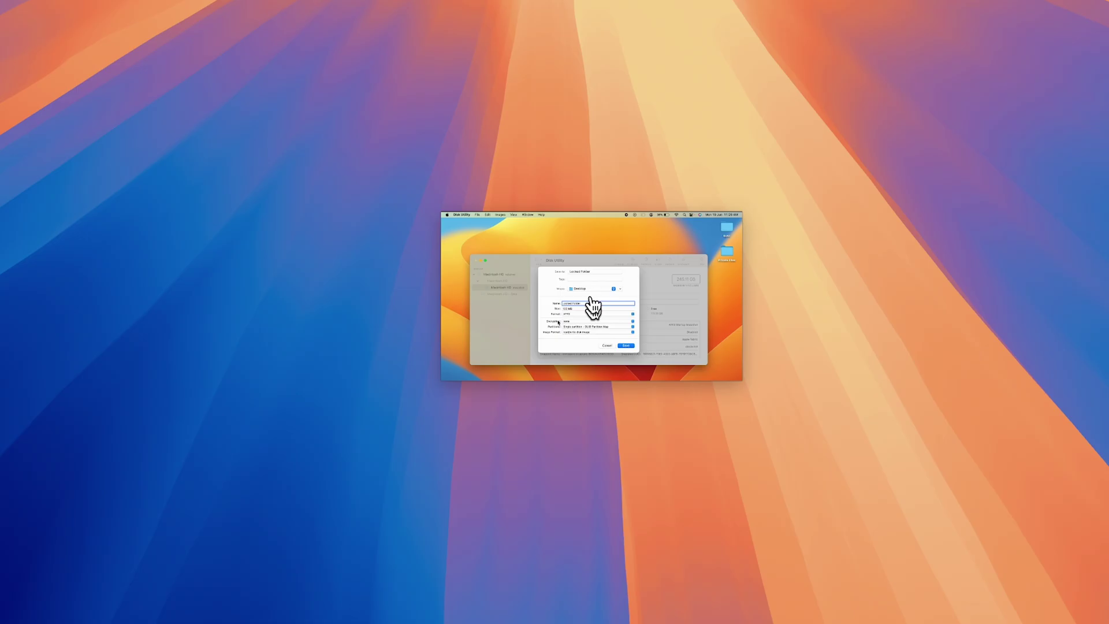
# Send the floating video back to its Chrome tab and pause it at 1:34.
pyautogui.click(597, 306)
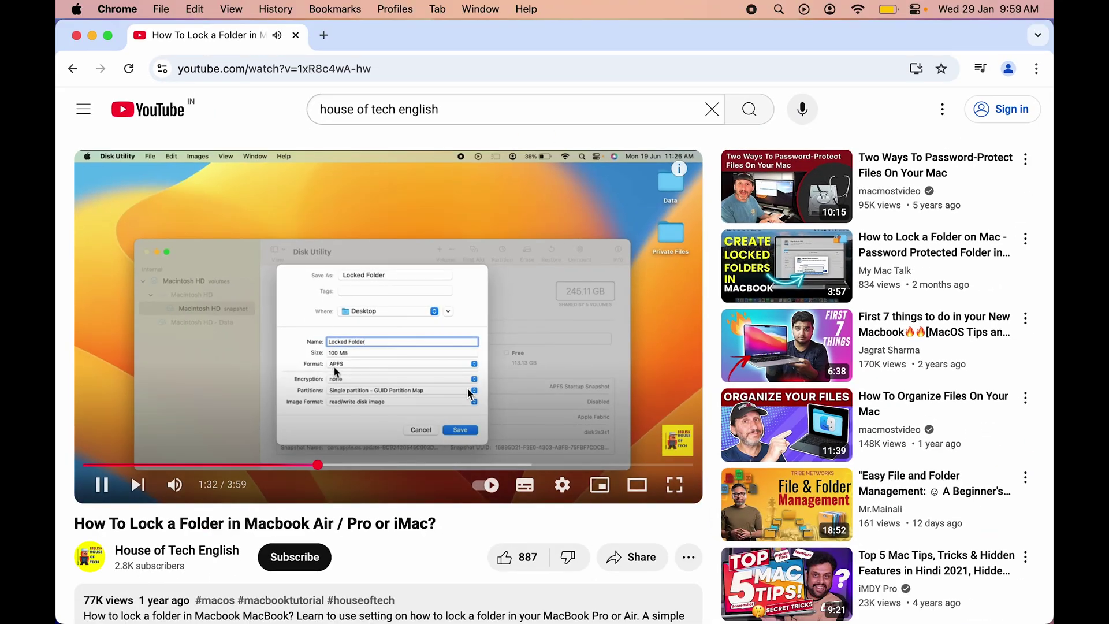
pyautogui.click(248, 346)
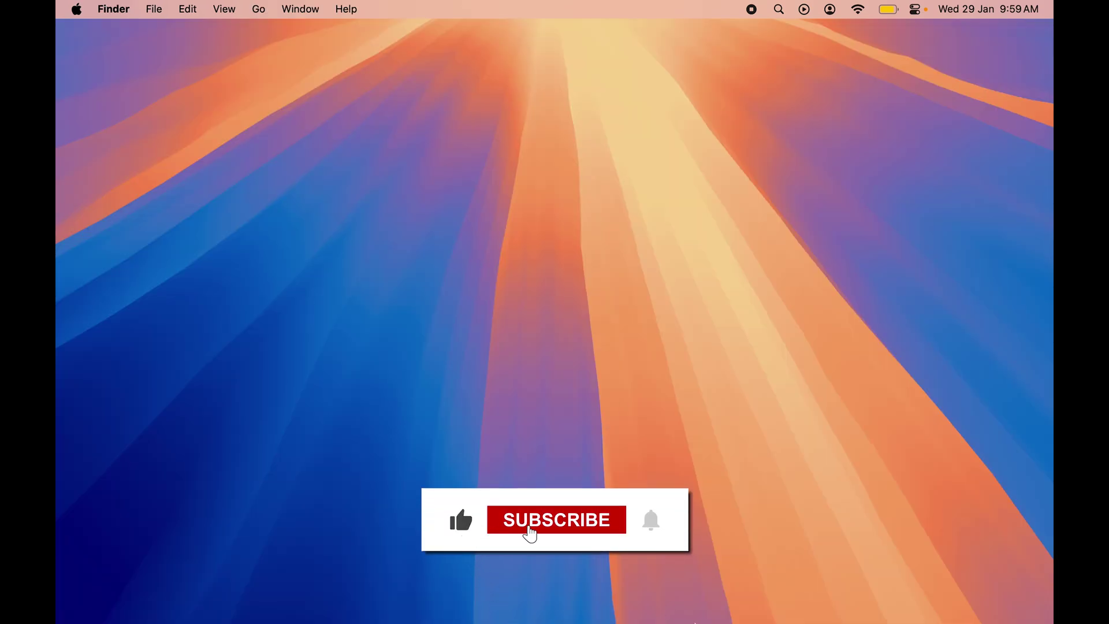
# Switch to Safari, scroll the channel's Videos tab, and start 'How to Move Files to Folder'.
pyautogui.click(730, 601)
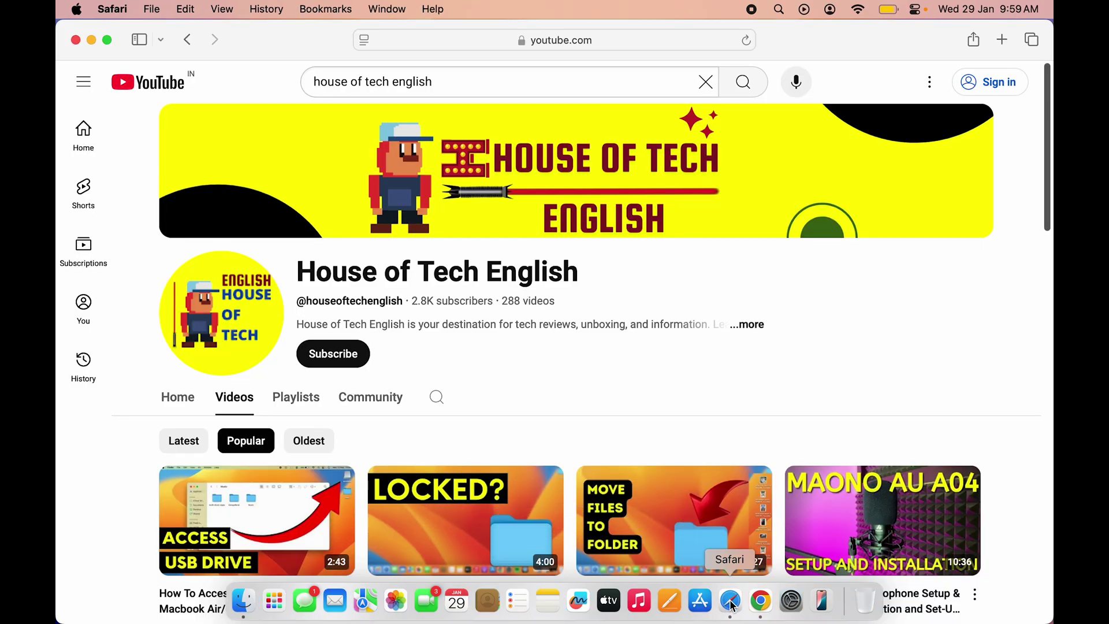
pyautogui.scroll(-5, 901, 407)
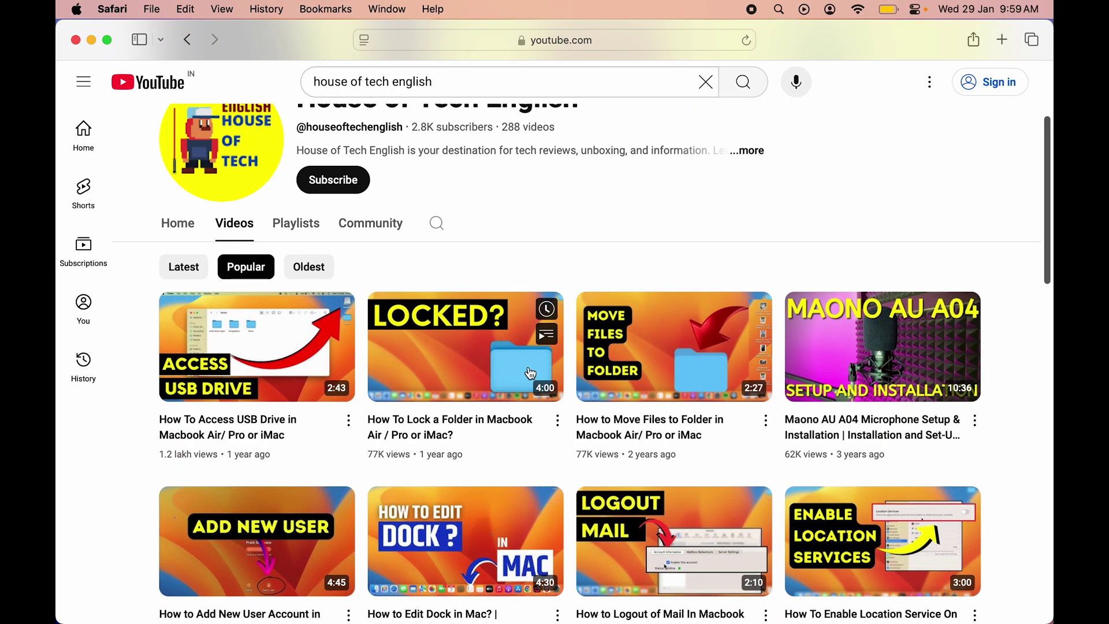
pyautogui.click(666, 351)
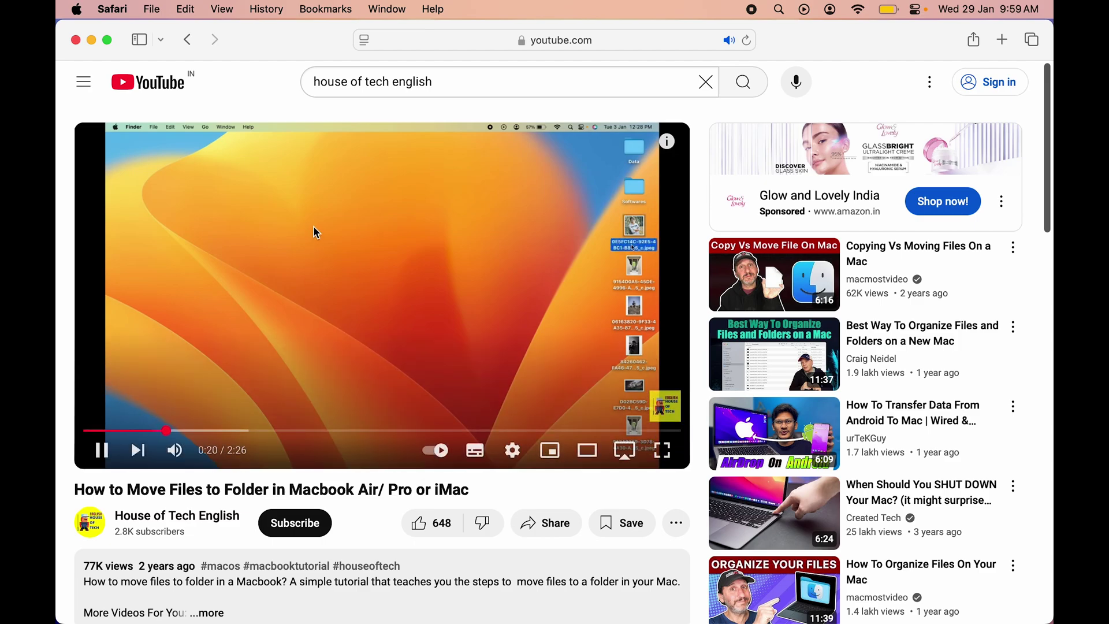
# Float the Move Files video via Safari's Enter Picture in Picture, then close it back to the page at 0:32.
pyautogui.rightClick(313, 228)
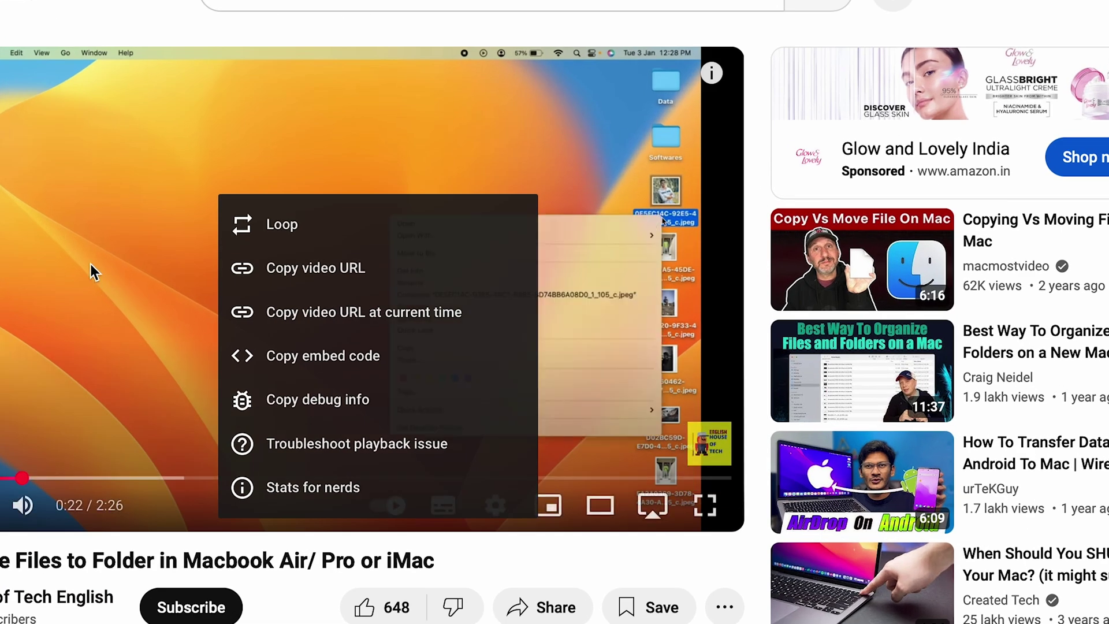
pyautogui.click(40, 210)
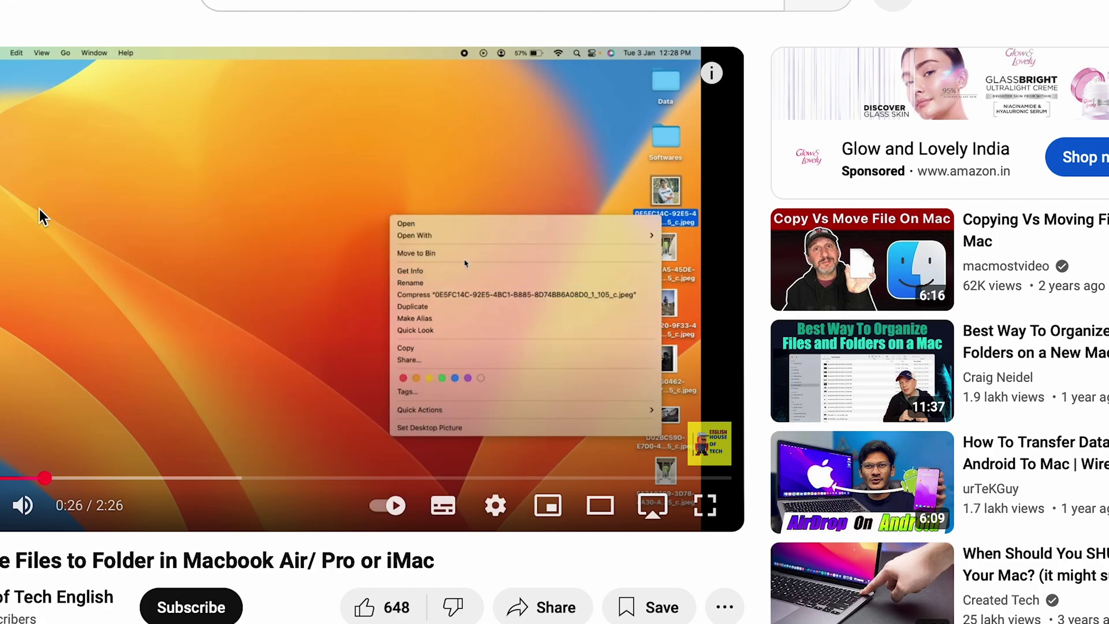
pyautogui.rightClick(39, 209)
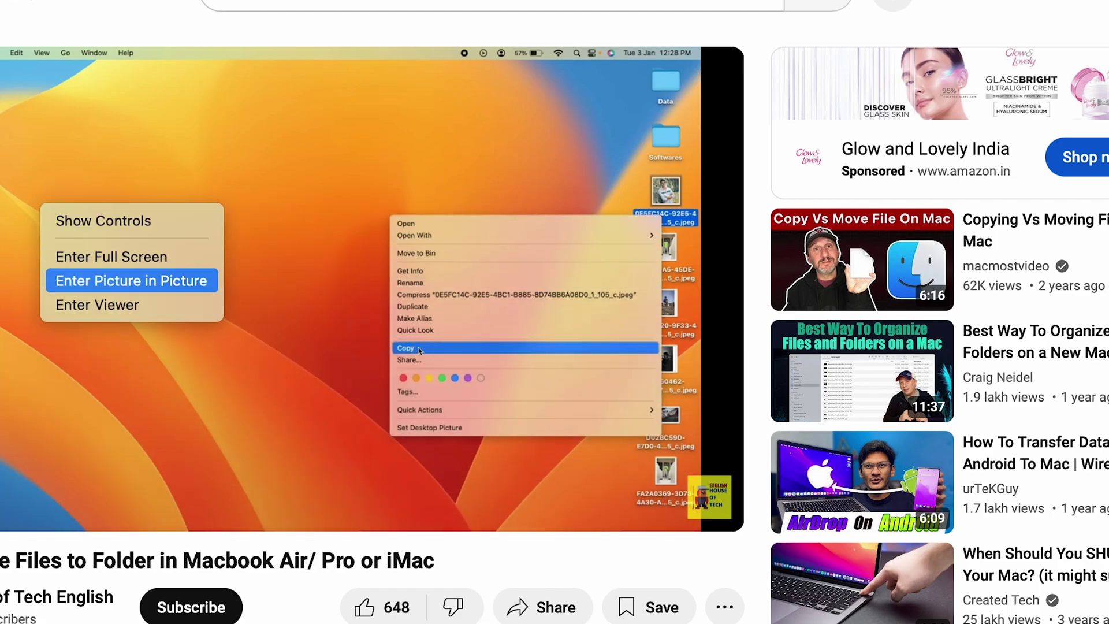
pyautogui.click(90, 287)
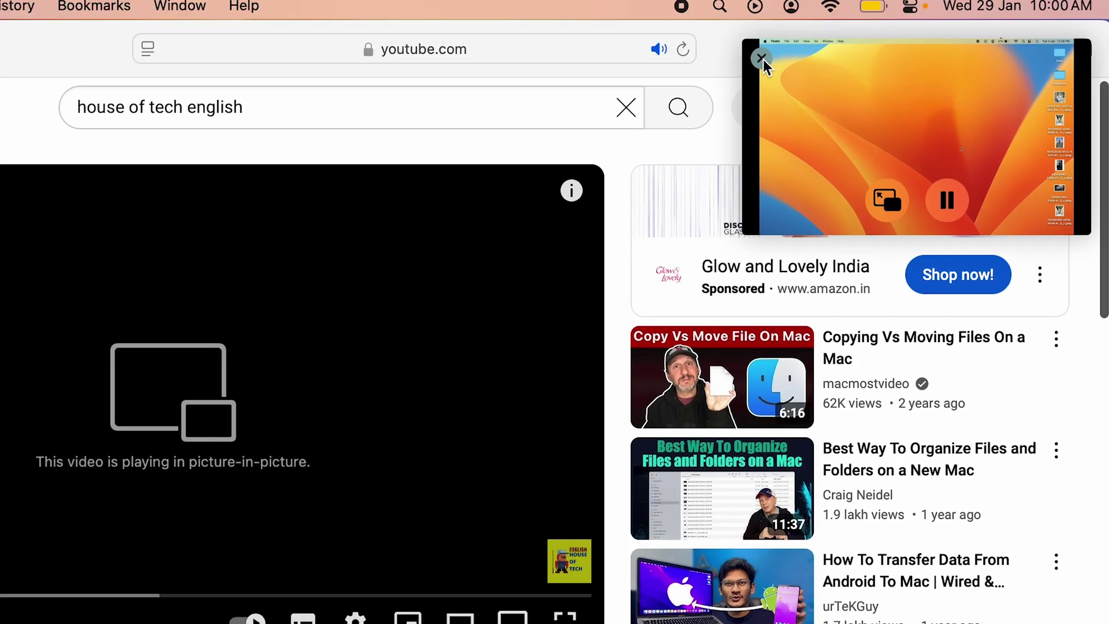
pyautogui.click(761, 58)
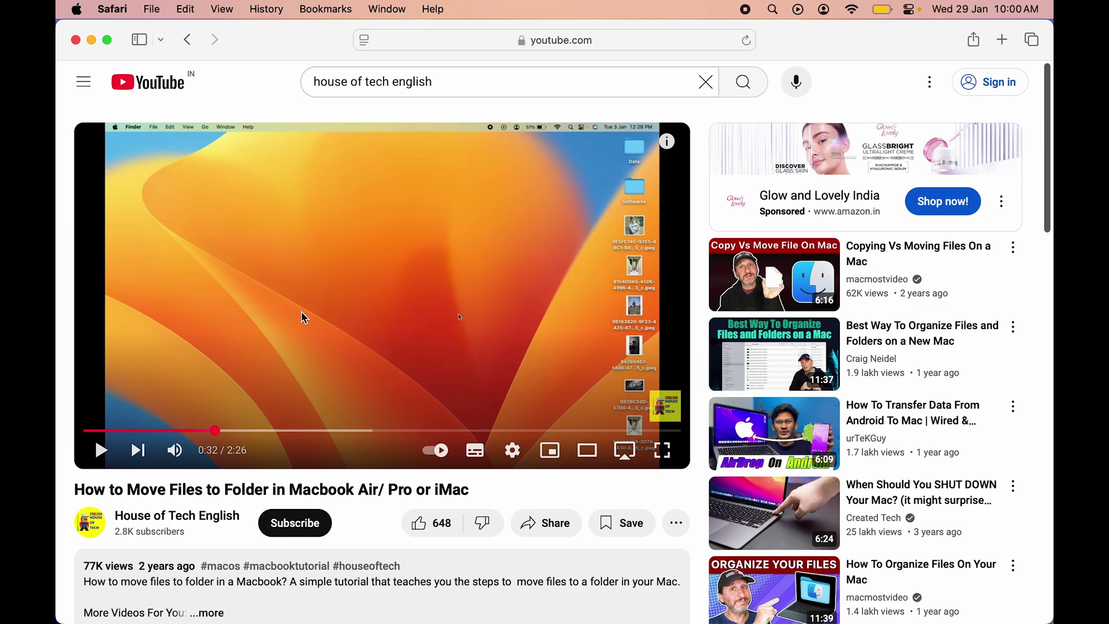
# Resume the video and float it using the address-bar speaker icon's Enter Picture in Picture.
pyautogui.click(100, 452)
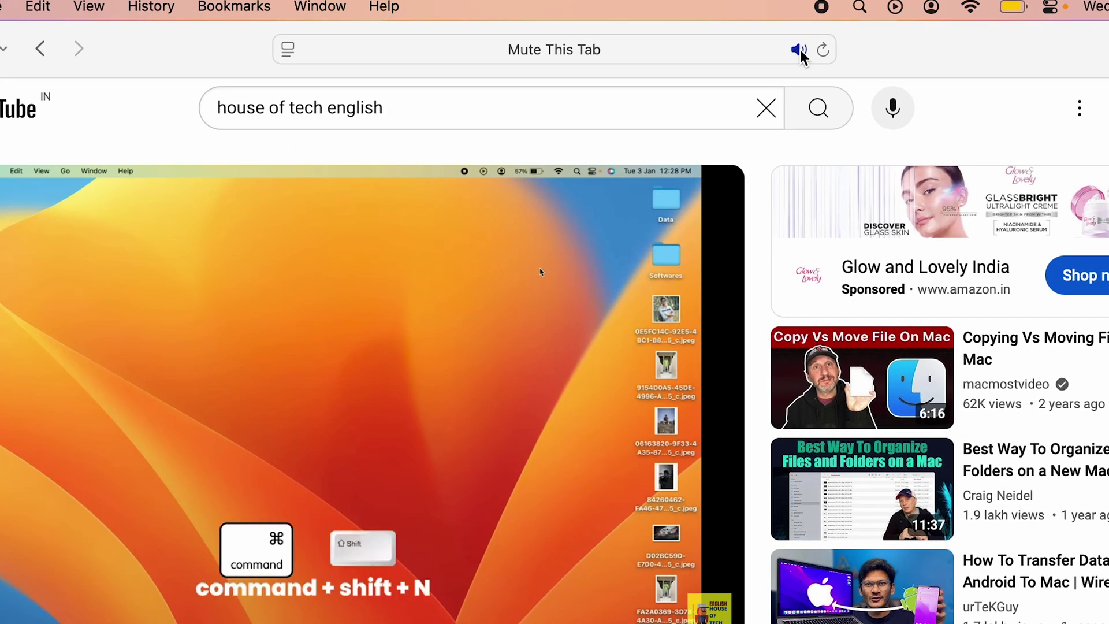
pyautogui.rightClick(799, 49)
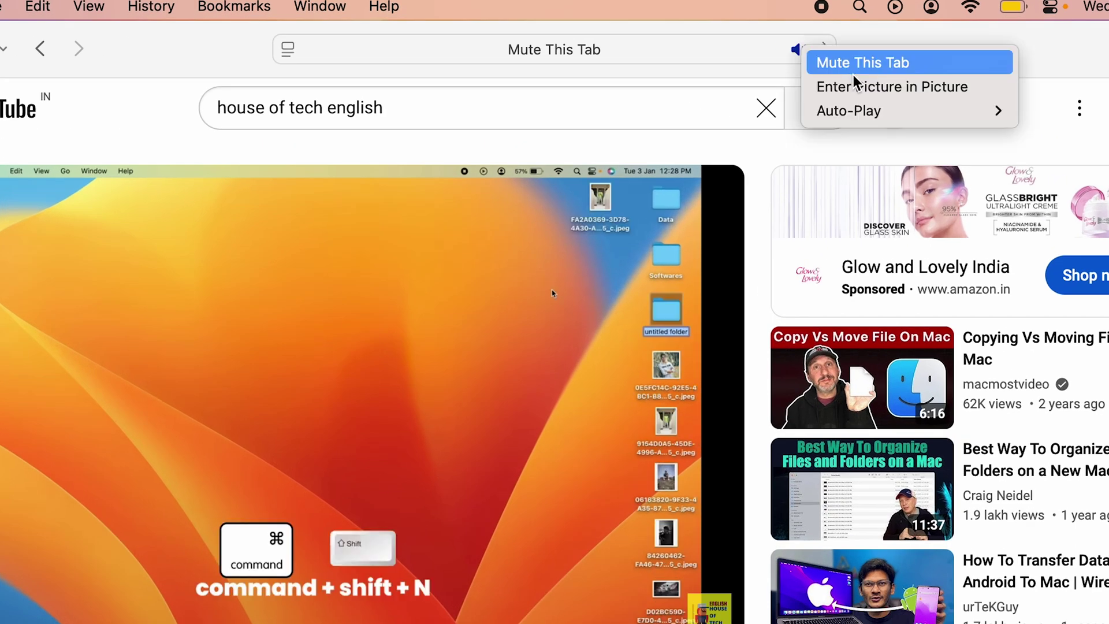
pyautogui.click(921, 89)
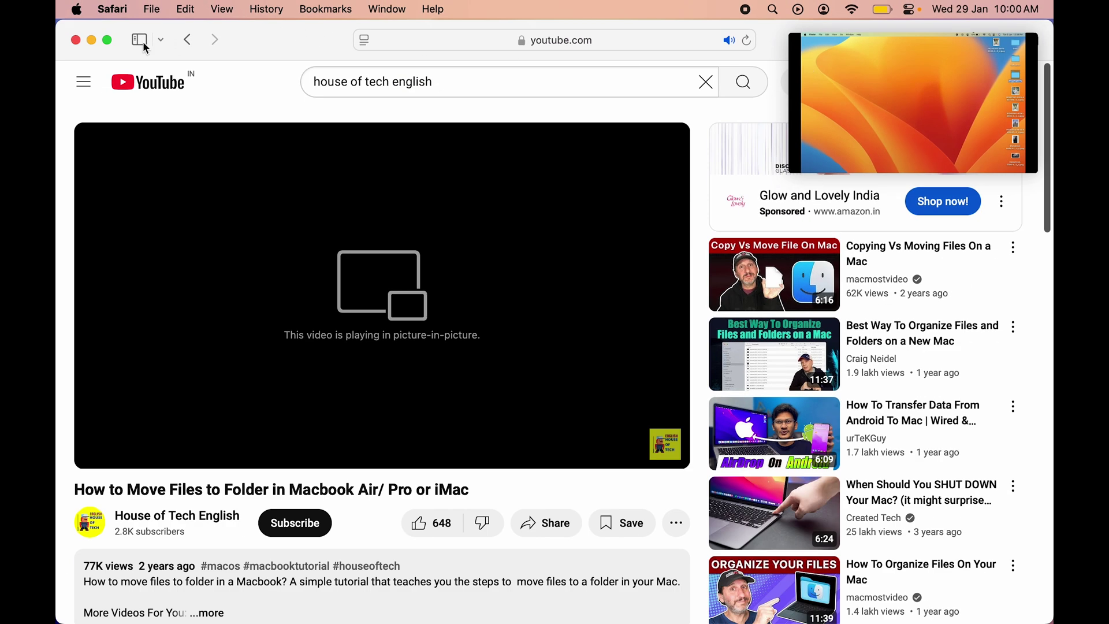
# Minimize Safari and drag the floating video between corners, then Command-drag it to the centre.
pyautogui.click(91, 41)
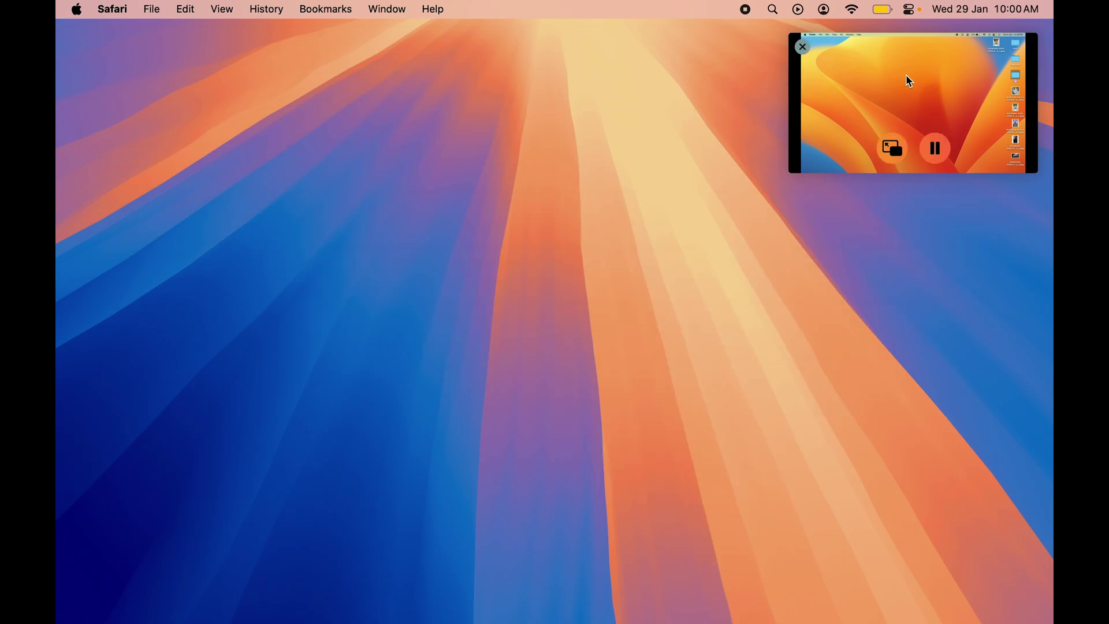
pyautogui.moveTo(905, 78); pyautogui.dragTo(547, 311)
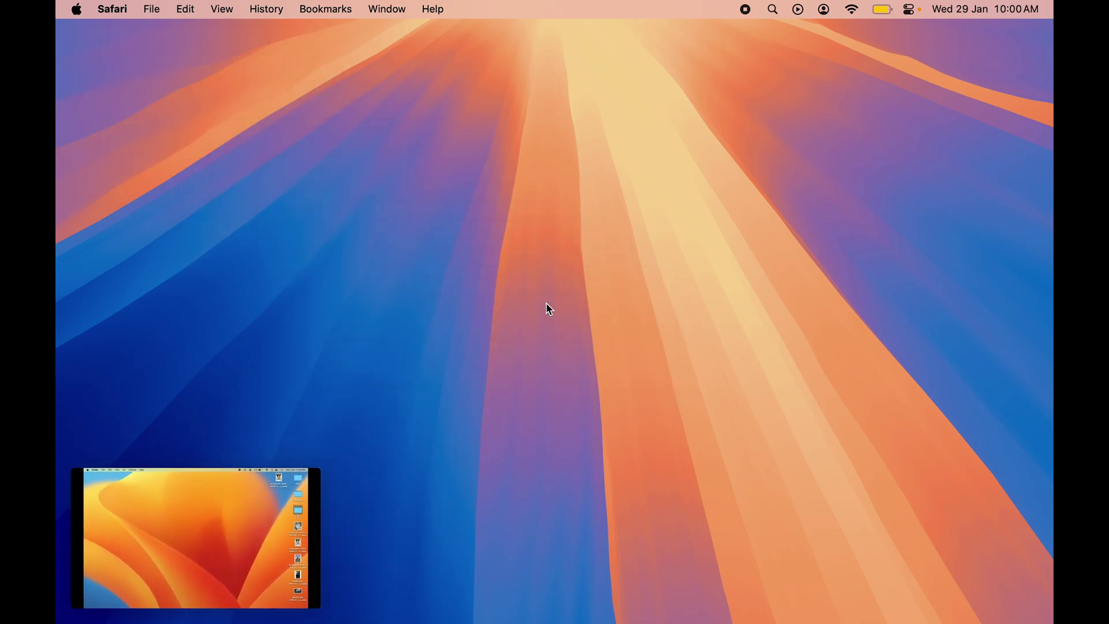
pyautogui.moveTo(178, 514); pyautogui.dragTo(527, 301)
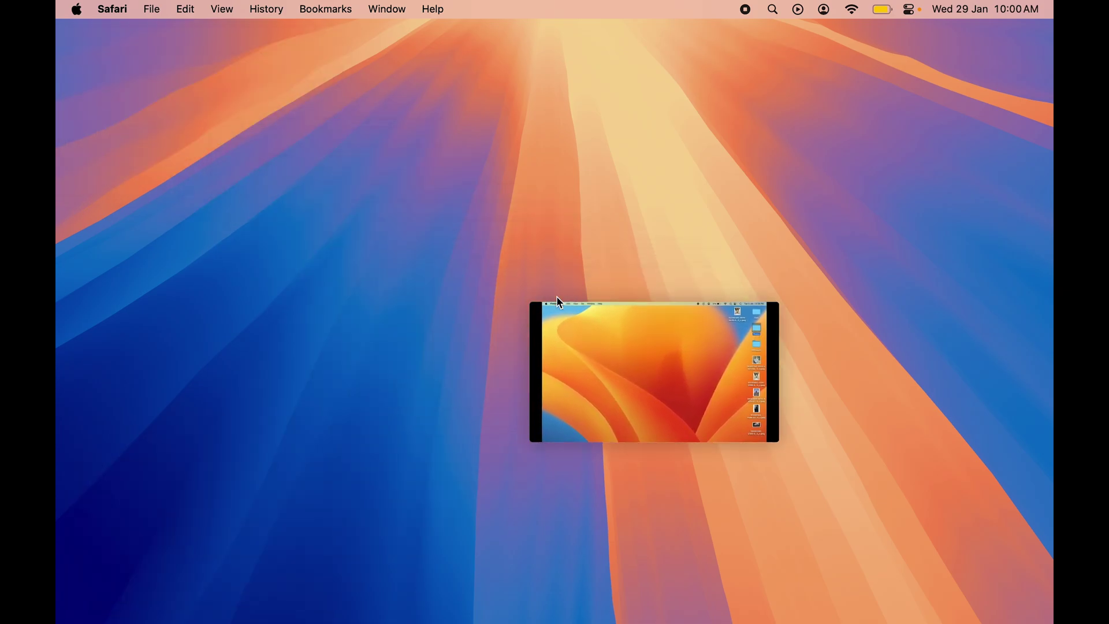
pyautogui.moveTo(867, 488); pyautogui.dragTo(525, 277)
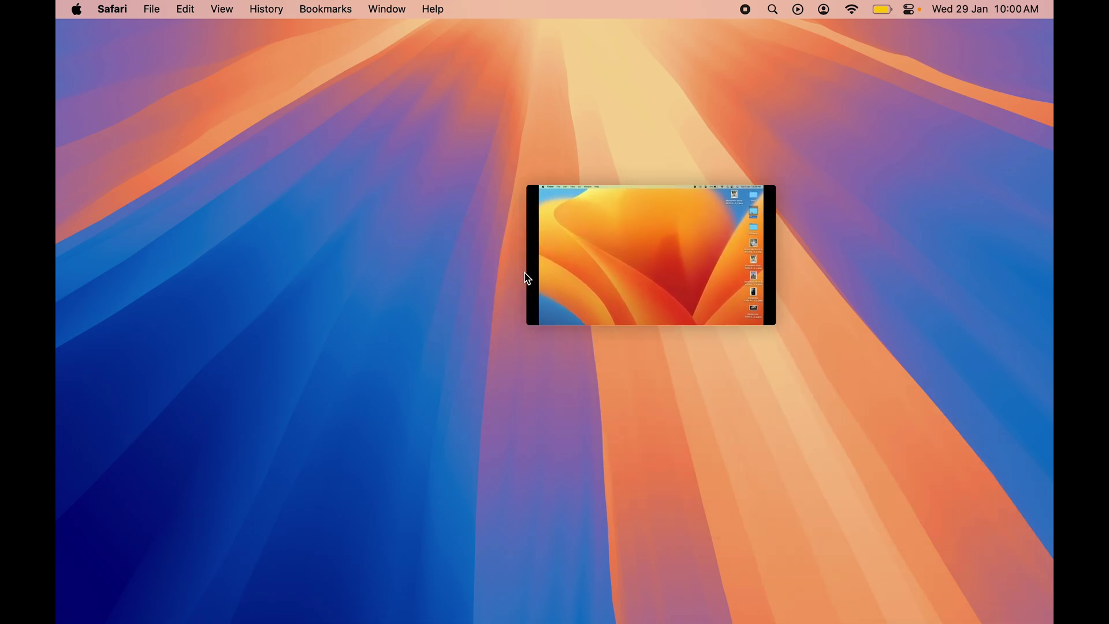
pyautogui.press('super')
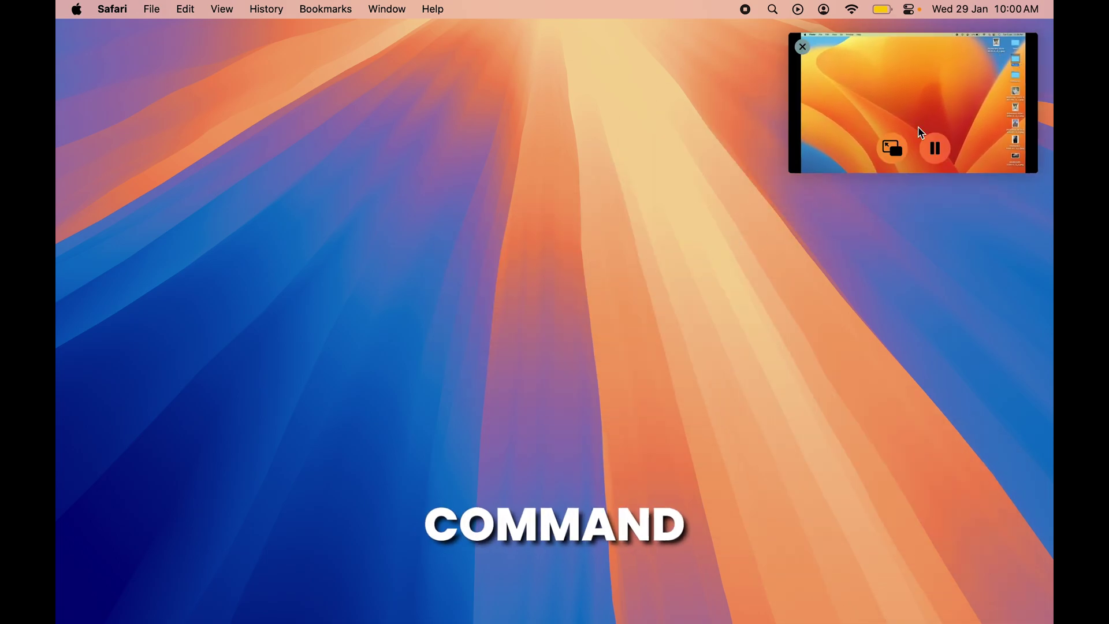
pyautogui.moveTo(927, 72); pyautogui.dragTo(576, 295)
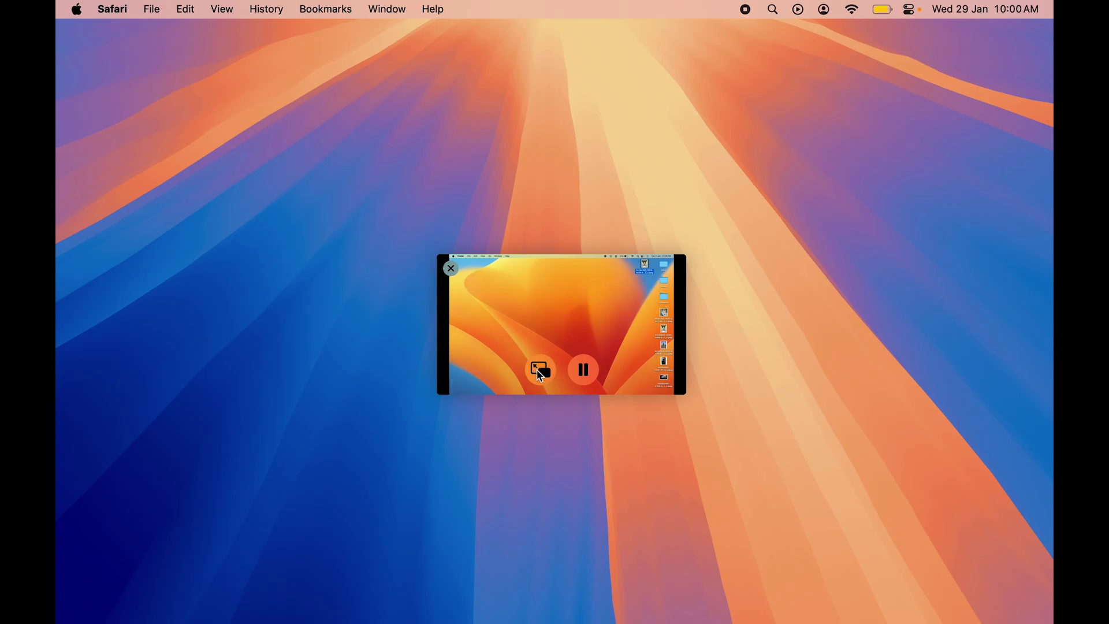
# Return the video to its Safari page, pause it, and hide Safari with Command.
pyautogui.click(540, 370)
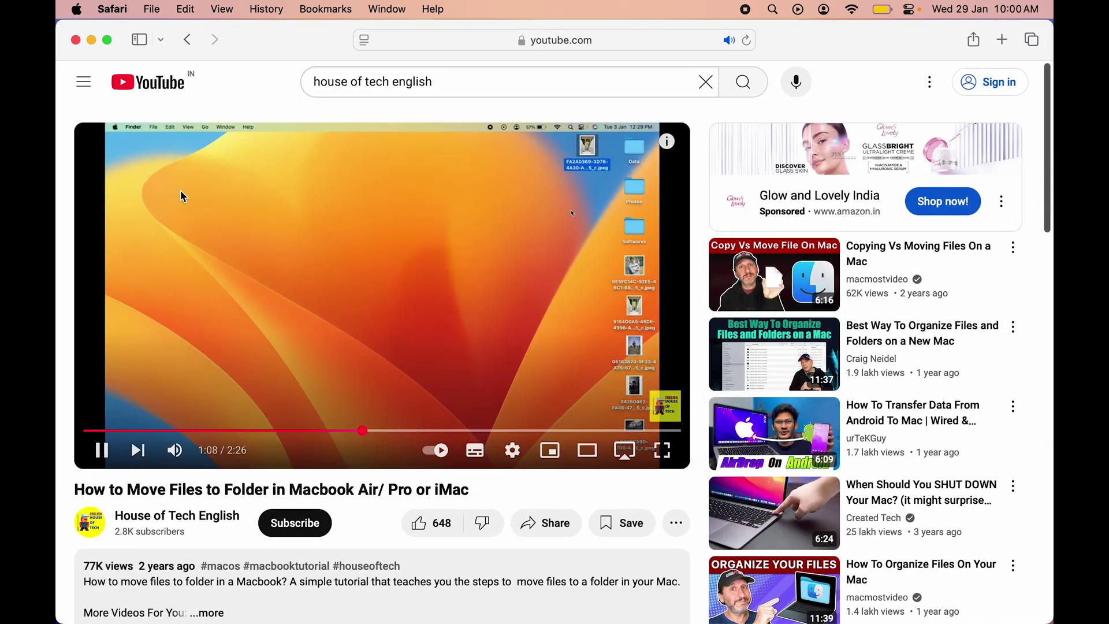
pyautogui.click(232, 283)
pyautogui.press('super+q')
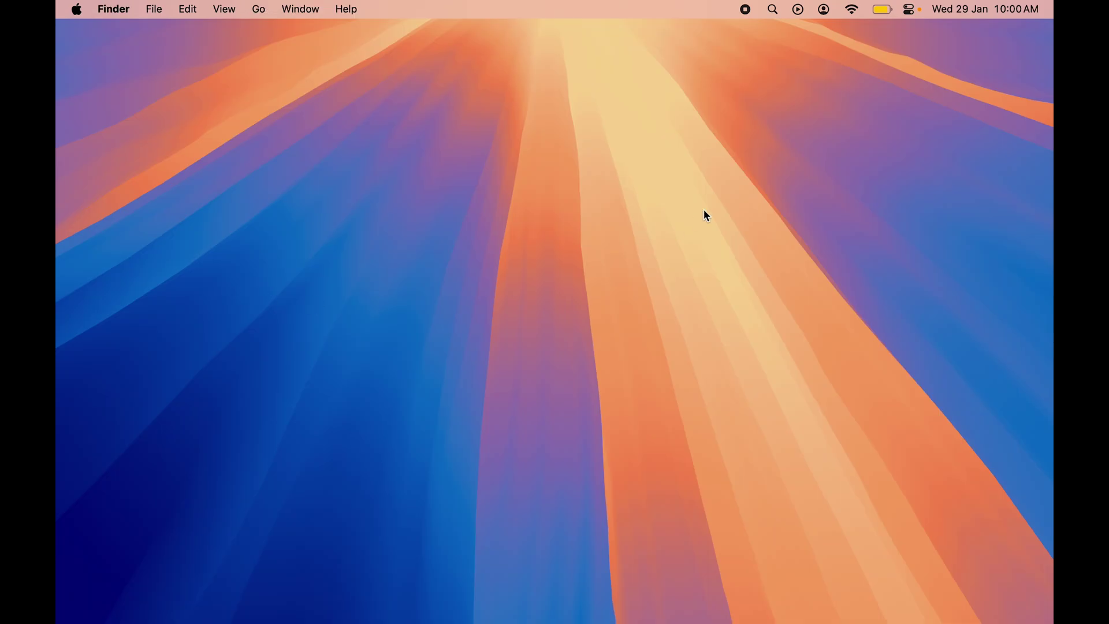